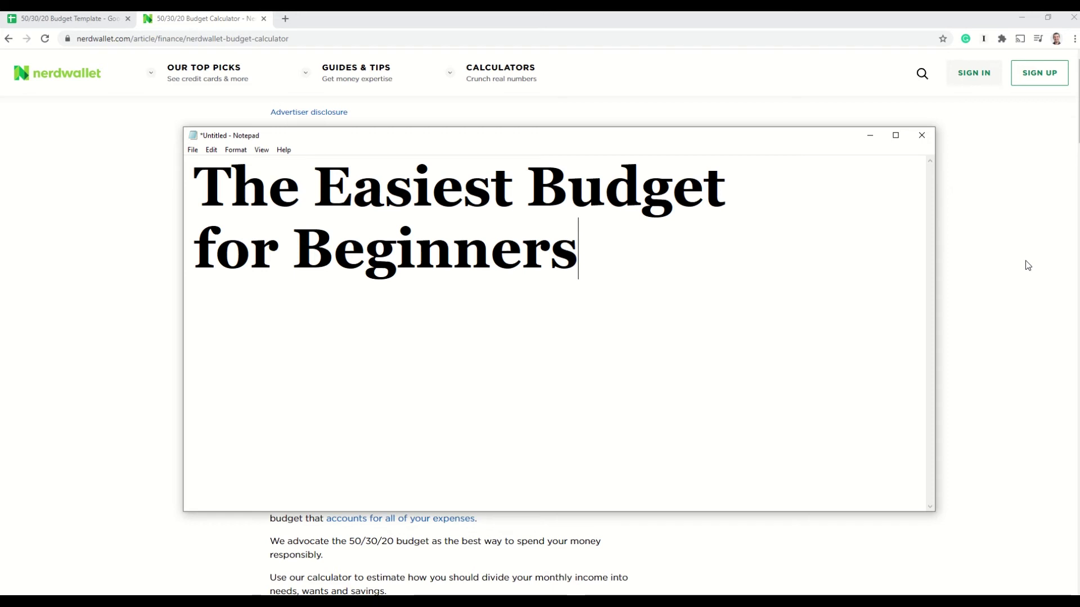
# Minimize the Notepad window and enter a monthly after-tax income of $1,000 in NerdWallet's 50/30/20 budget calculator.
pyautogui.click(870, 136)
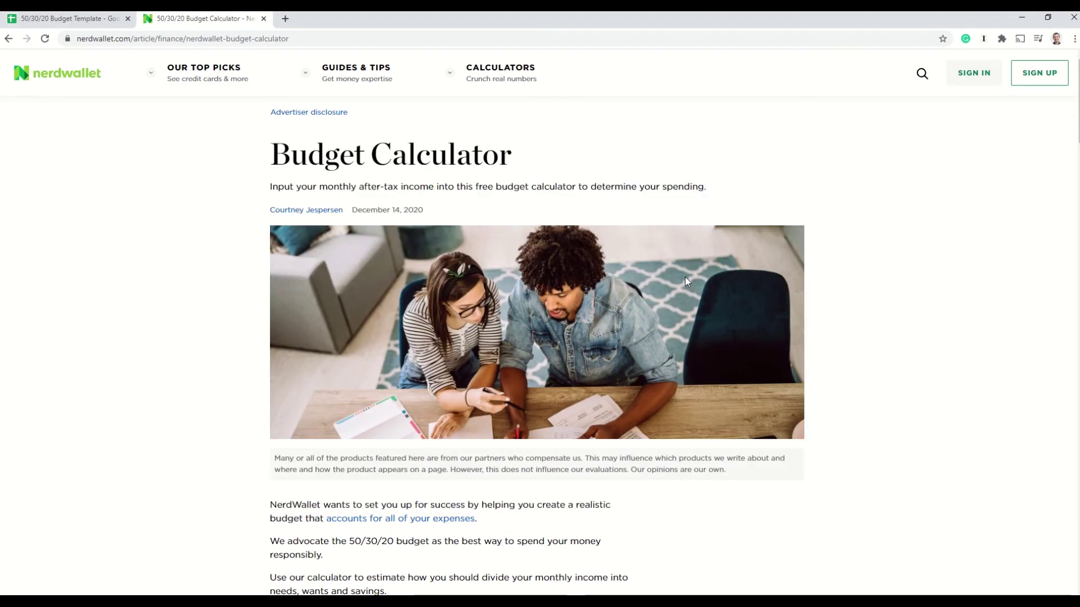
pyautogui.scroll(-8, 212, 332)
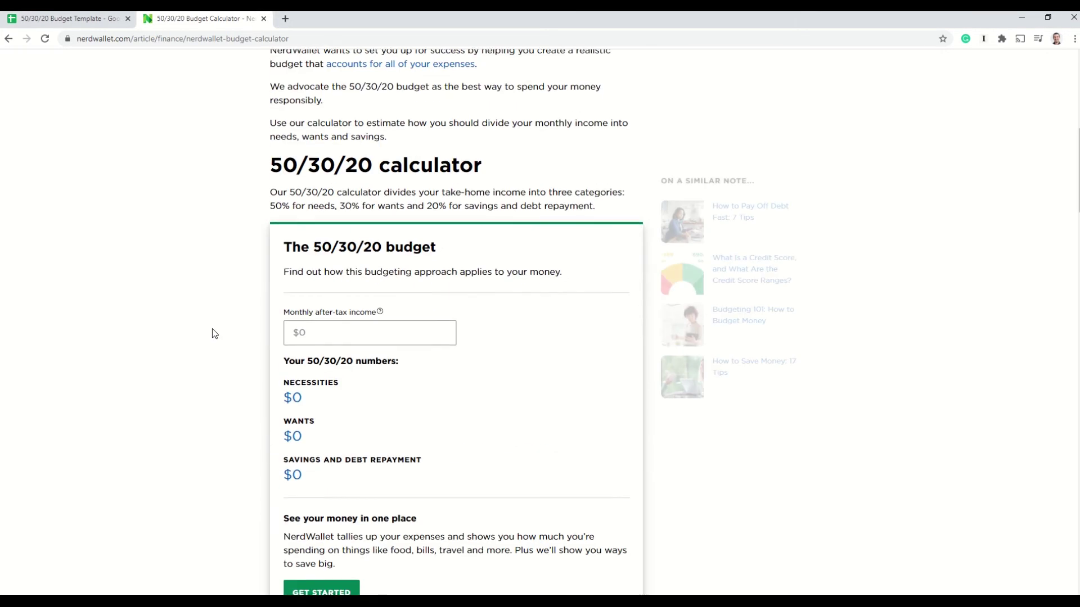
pyautogui.scroll(-3, 211, 328)
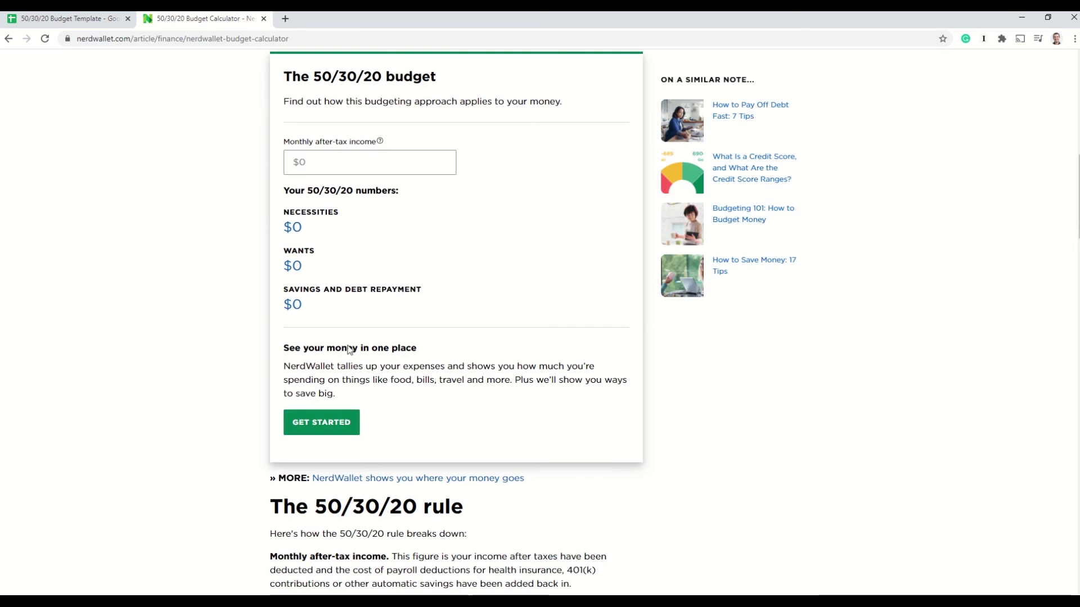
pyautogui.scroll(11, 349, 350)
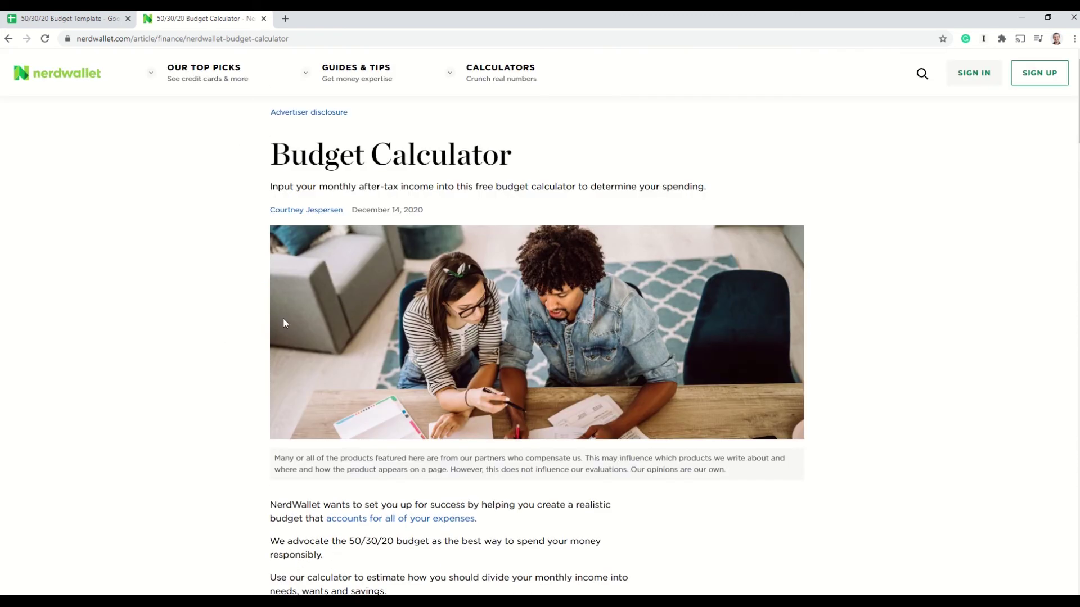
pyautogui.scroll(-10, 283, 322)
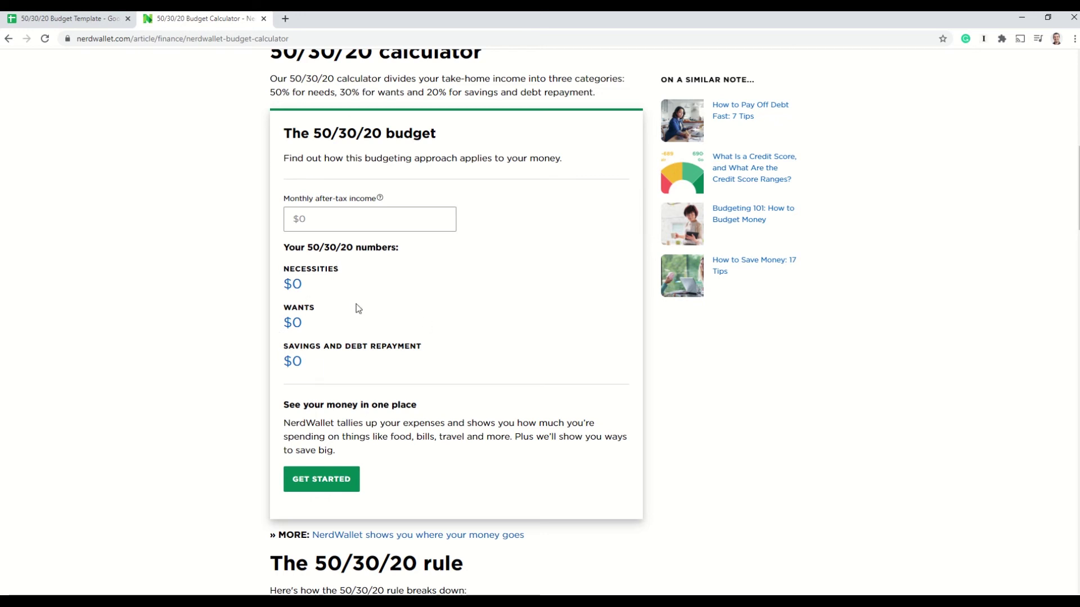
pyautogui.click(331, 220)
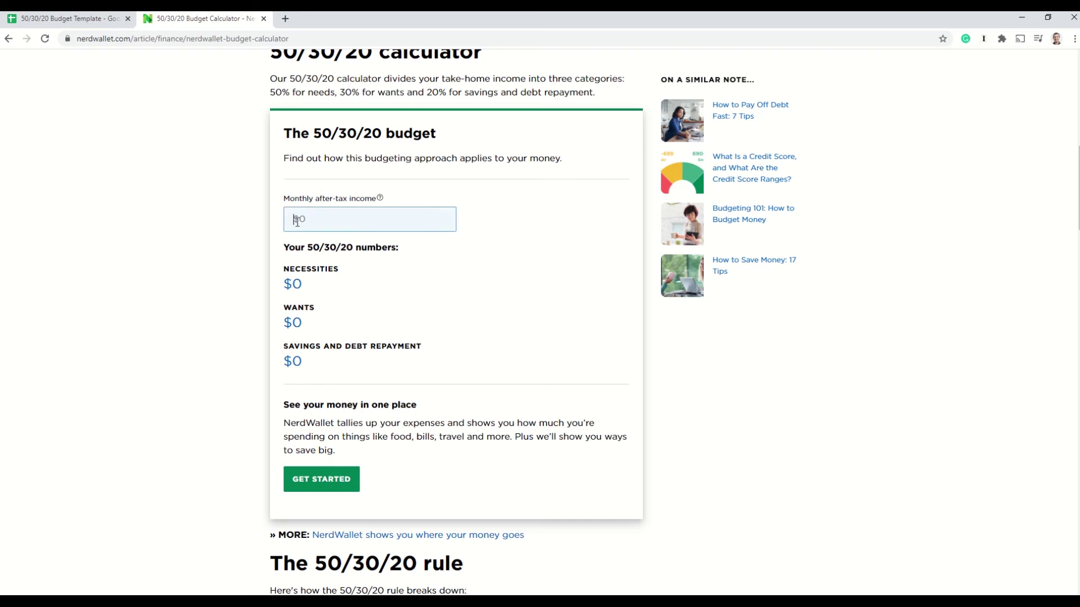
pyautogui.write('1,000')
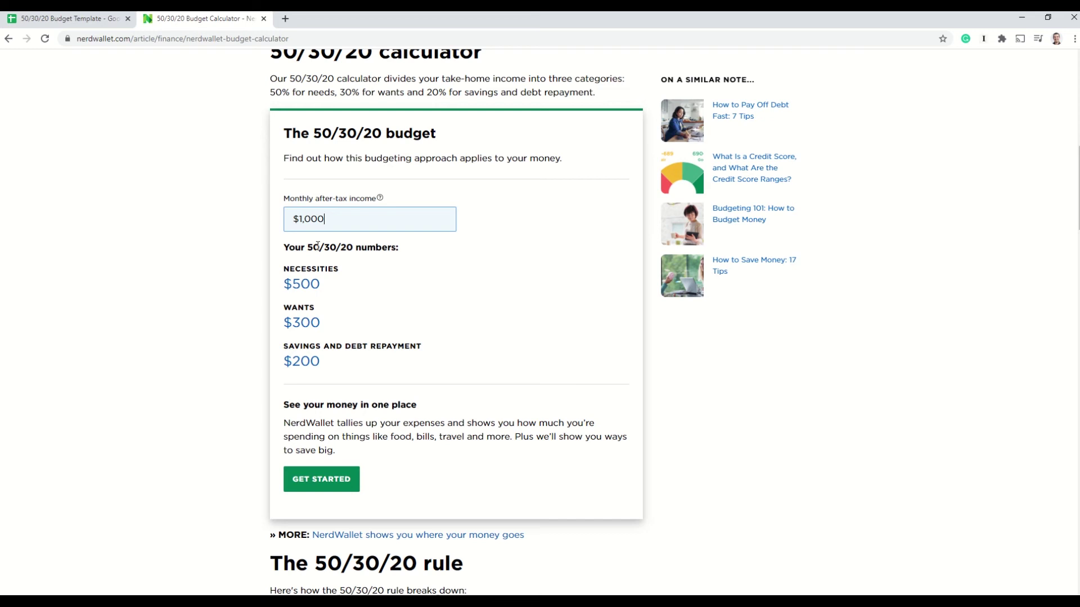
# Compare the 50/30/20 Budget Template spreadsheet with the calculator's split into necessities, wants and savings.
pyautogui.click(67, 19)
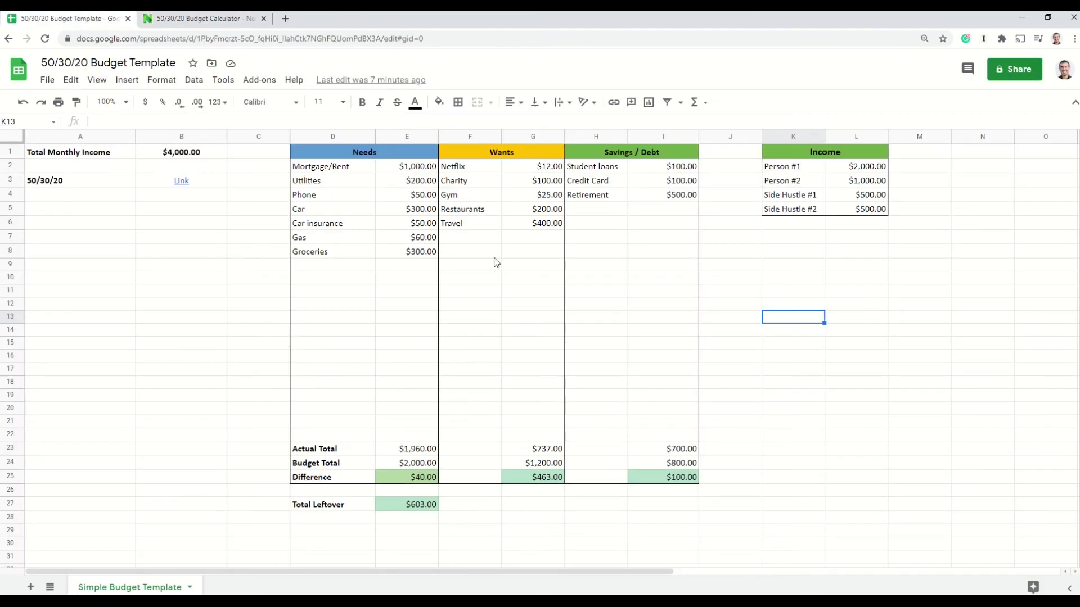
pyautogui.click(231, 20)
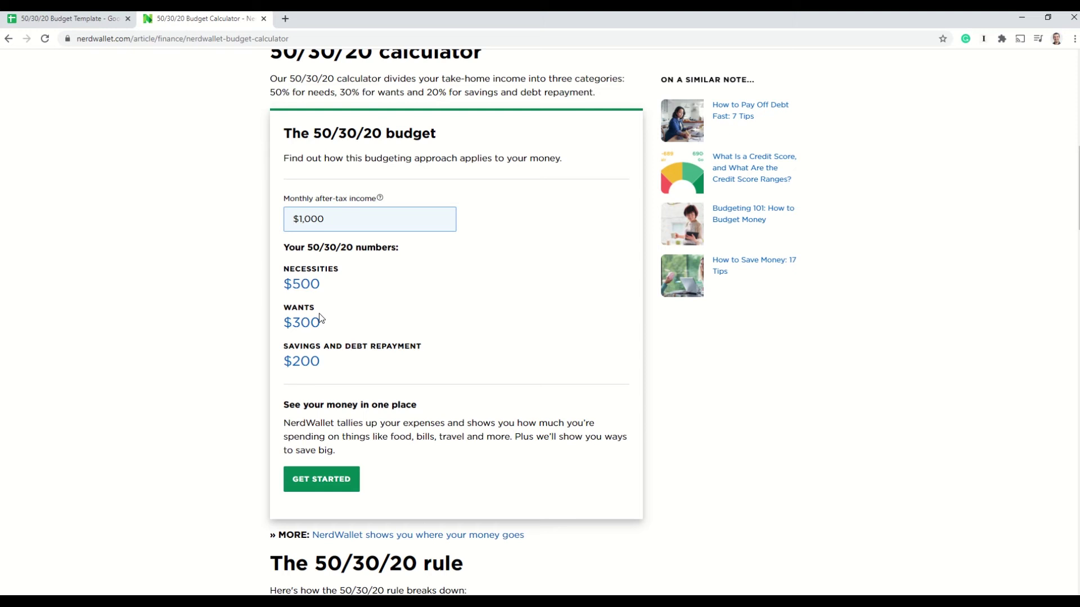
pyautogui.click(94, 23)
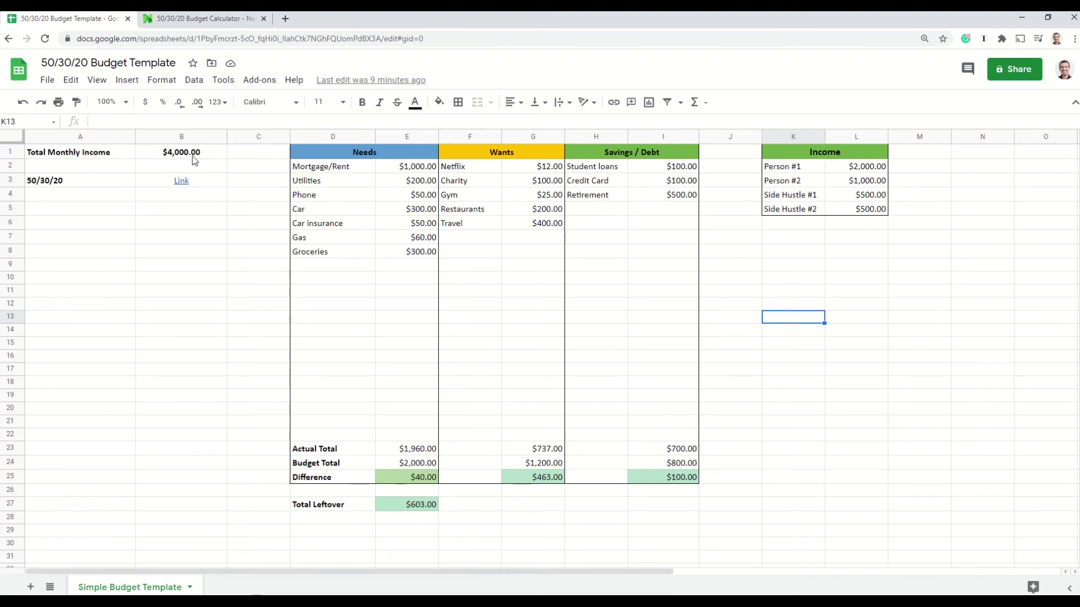
# Examine the Total Monthly Income formula and the list of sources in the Income table.
pyautogui.click(176, 154)
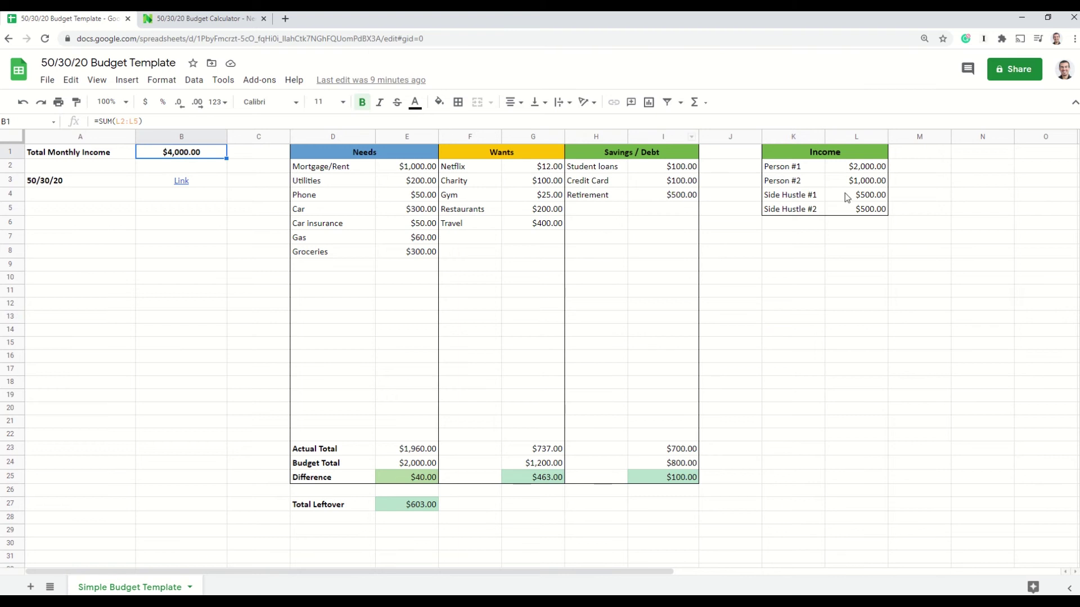
pyautogui.click(835, 254)
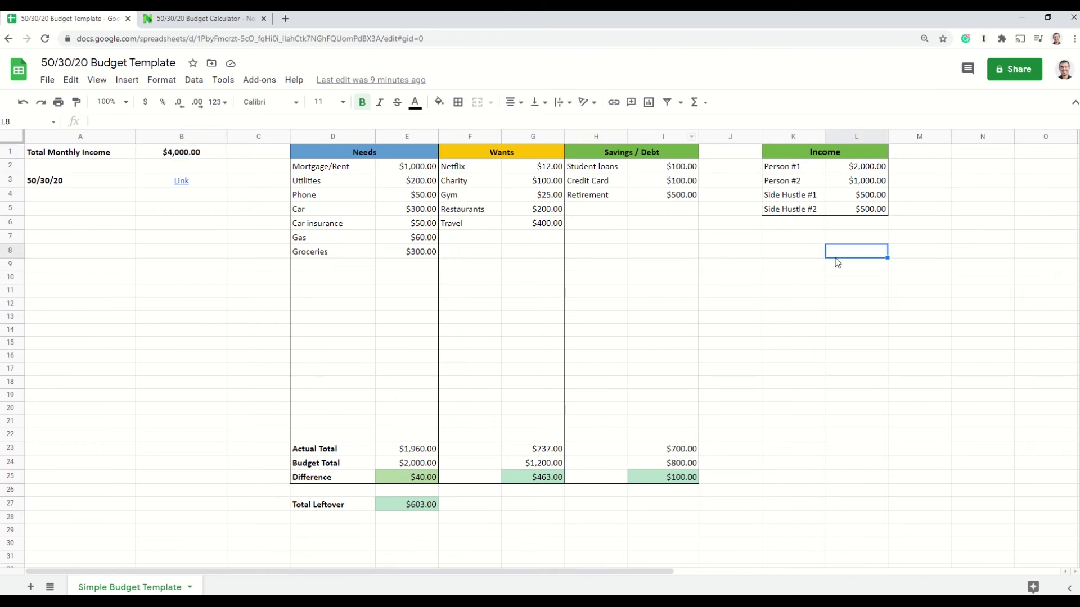
pyautogui.moveTo(804, 168); pyautogui.dragTo(802, 210)
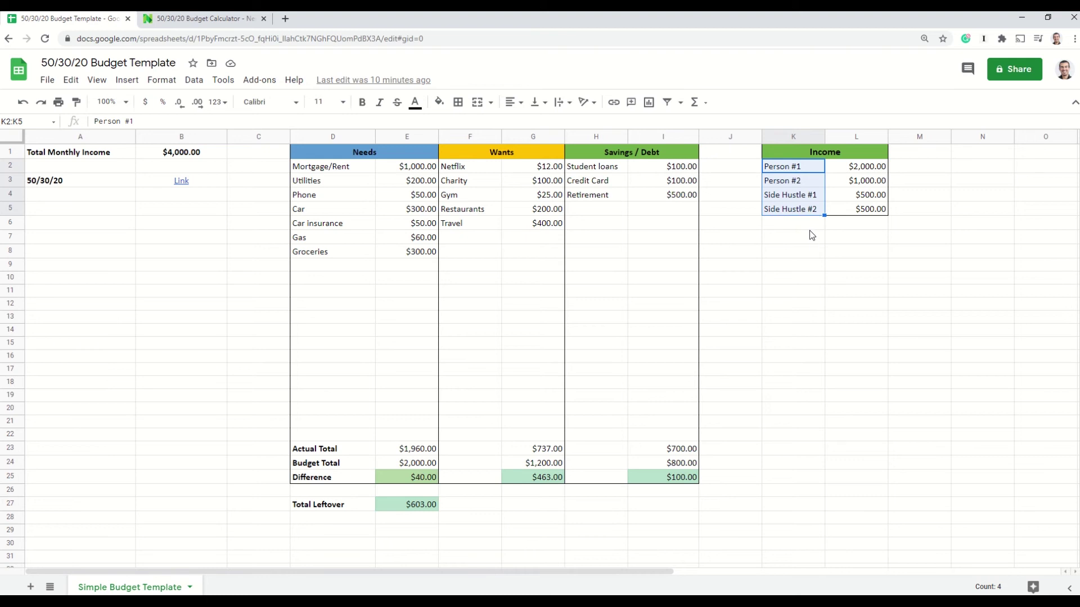
pyautogui.click(810, 229)
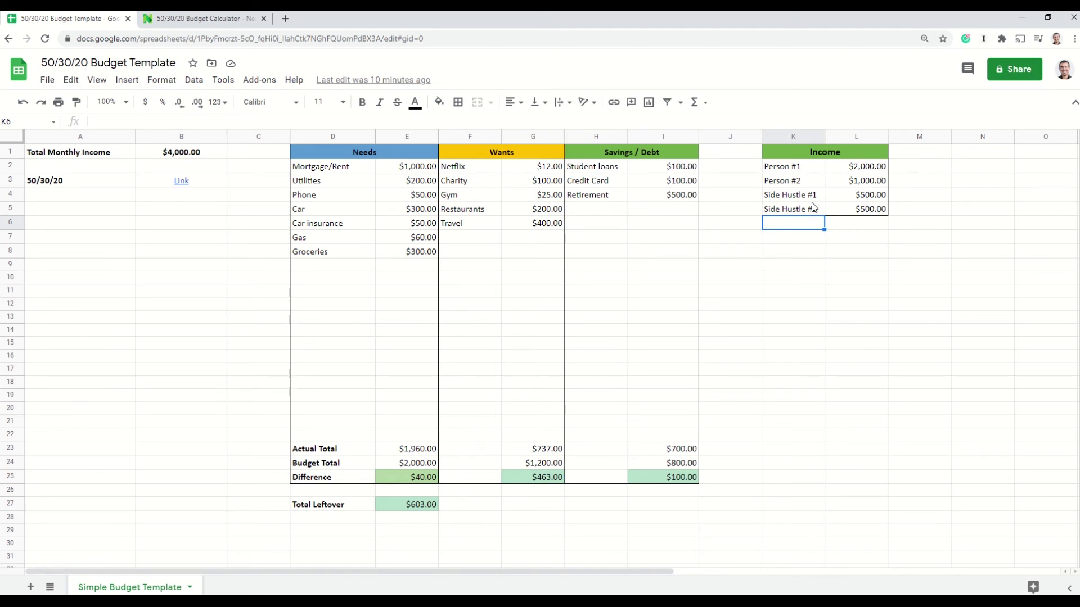
# Set the Side Hustle #1 and Side Hustle #2 amounts in the Income table to 0.
pyautogui.click(869, 200)
pyautogui.write('0')
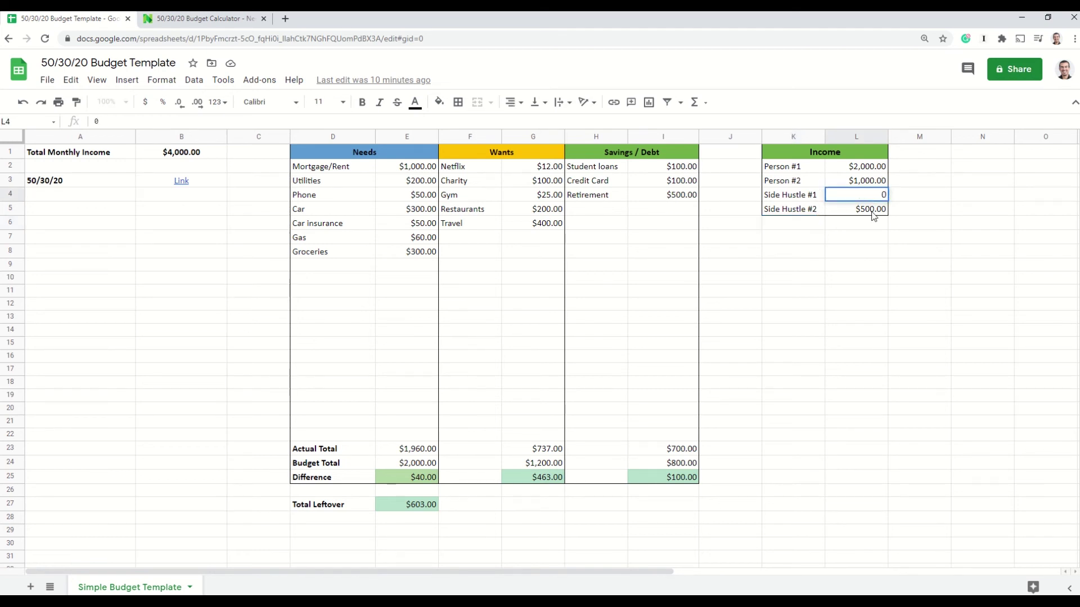
pyautogui.click(872, 212)
pyautogui.write('0')
pyautogui.press('Return')
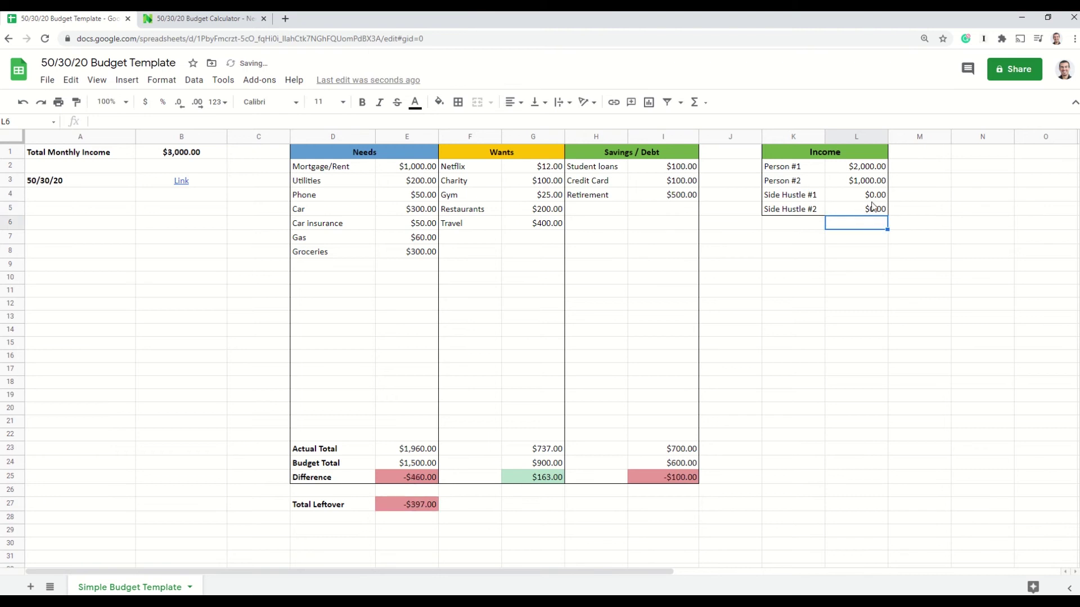
# Set both side hustle amounts to 100 and check the formulas behind Total Monthly Income and the Needs budget total.
pyautogui.click(873, 198)
pyautogui.write('100')
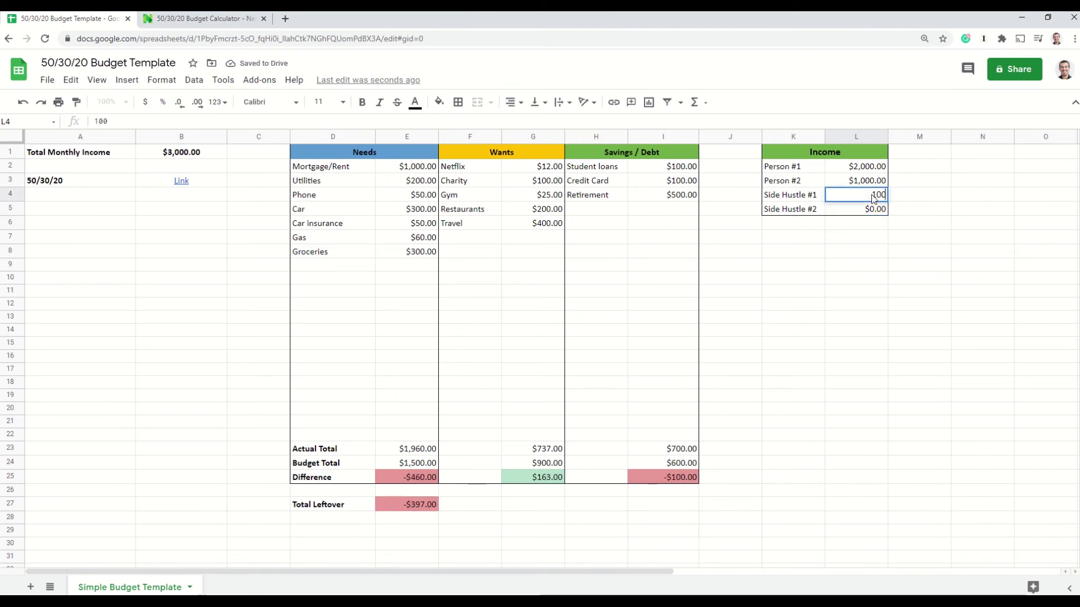
pyautogui.click(881, 211)
pyautogui.write('100')
pyautogui.press('Return')
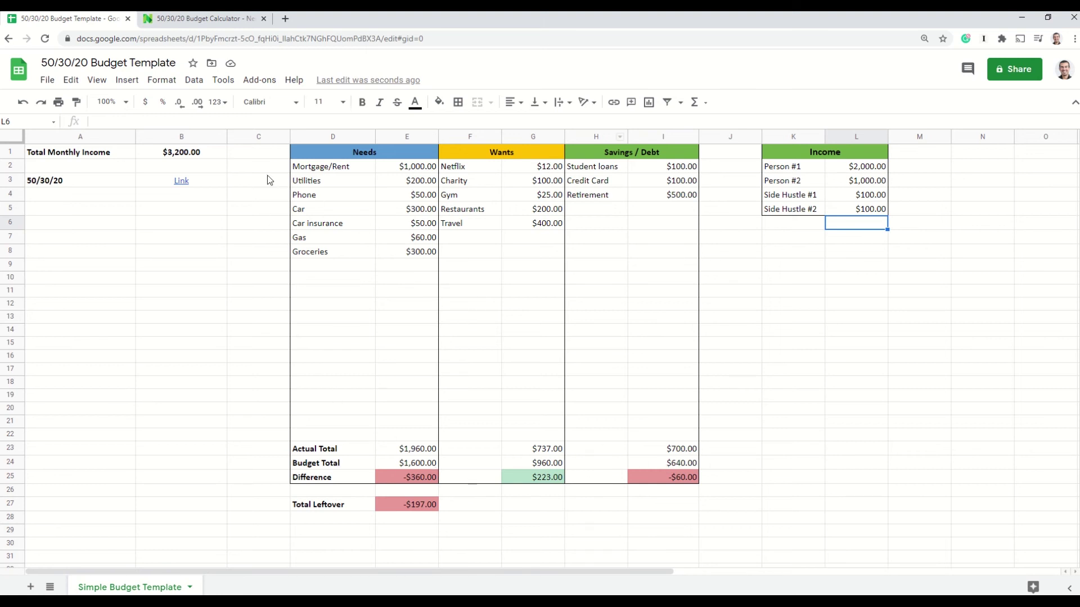
pyautogui.click(200, 161)
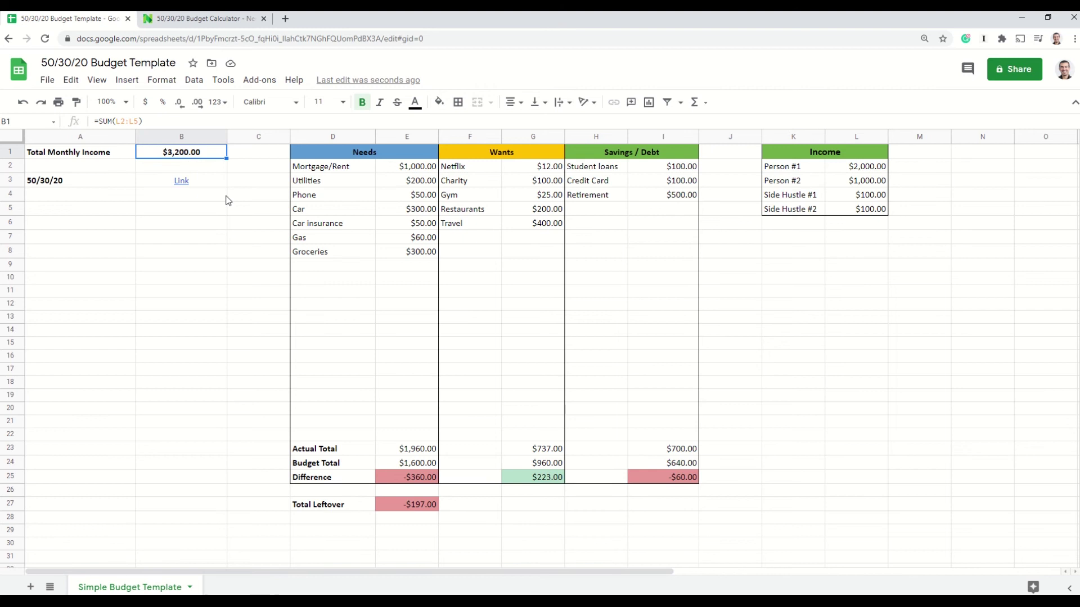
pyautogui.click(406, 466)
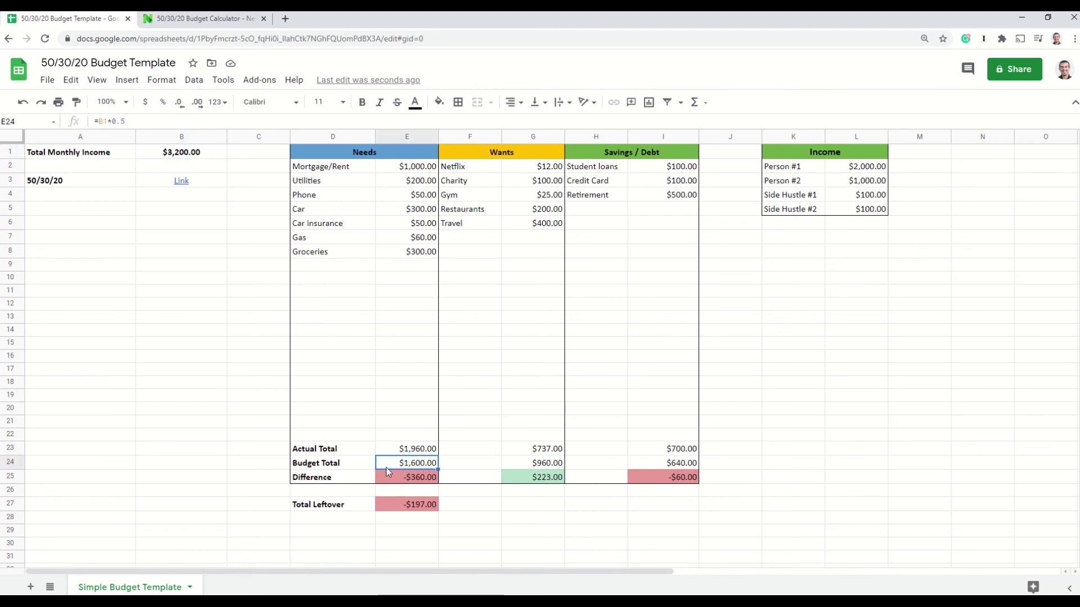
# Set the Side Hustle #1 and Side Hustle #2 amounts in the Income table to 500 each.
pyautogui.click(878, 195)
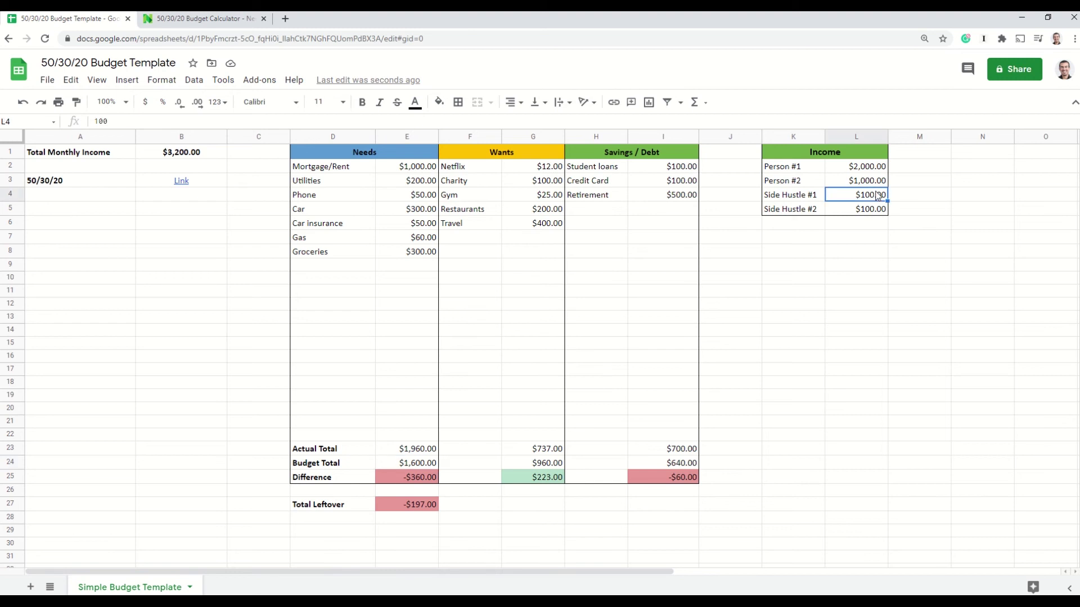
pyautogui.write('500')
pyautogui.press('Return')
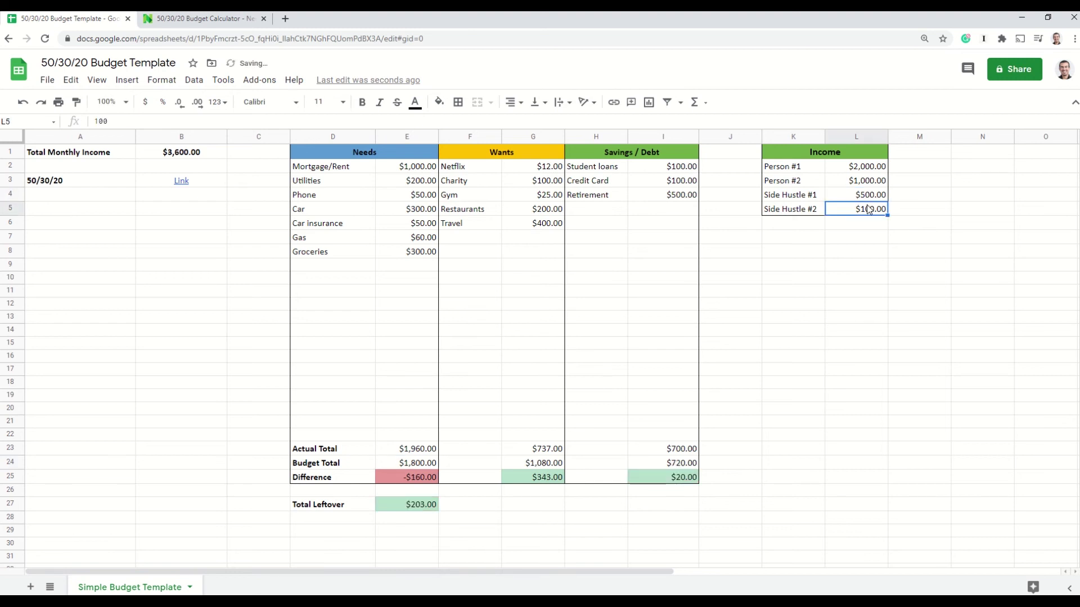
pyautogui.write('500')
pyautogui.click(870, 251)
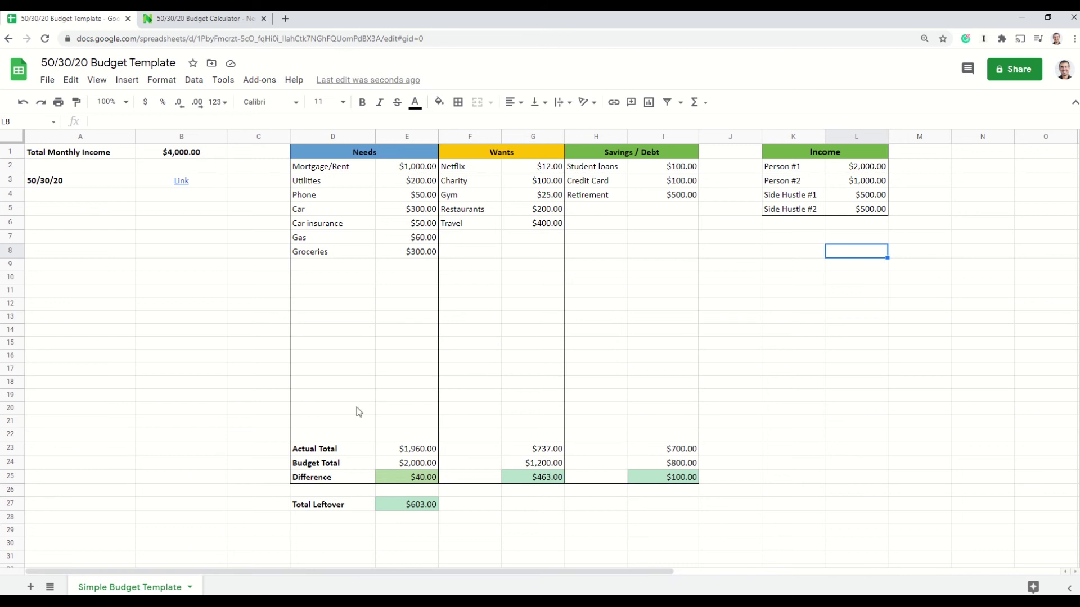
# Inspect the Budget Total formulas for the Needs, Wants and Savings / Debt categories.
pyautogui.click(423, 468)
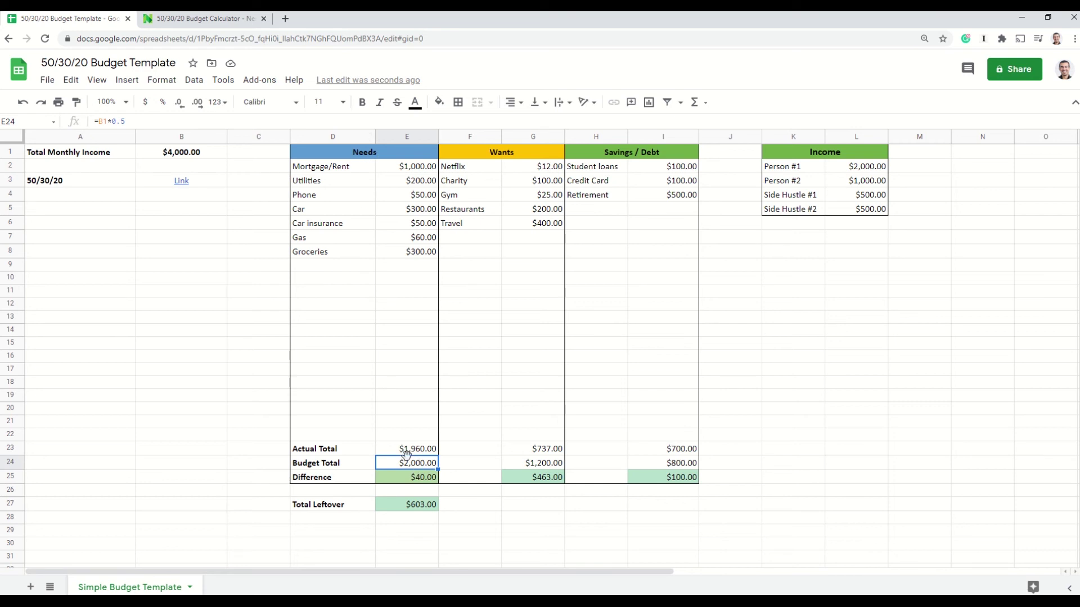
pyautogui.click(543, 466)
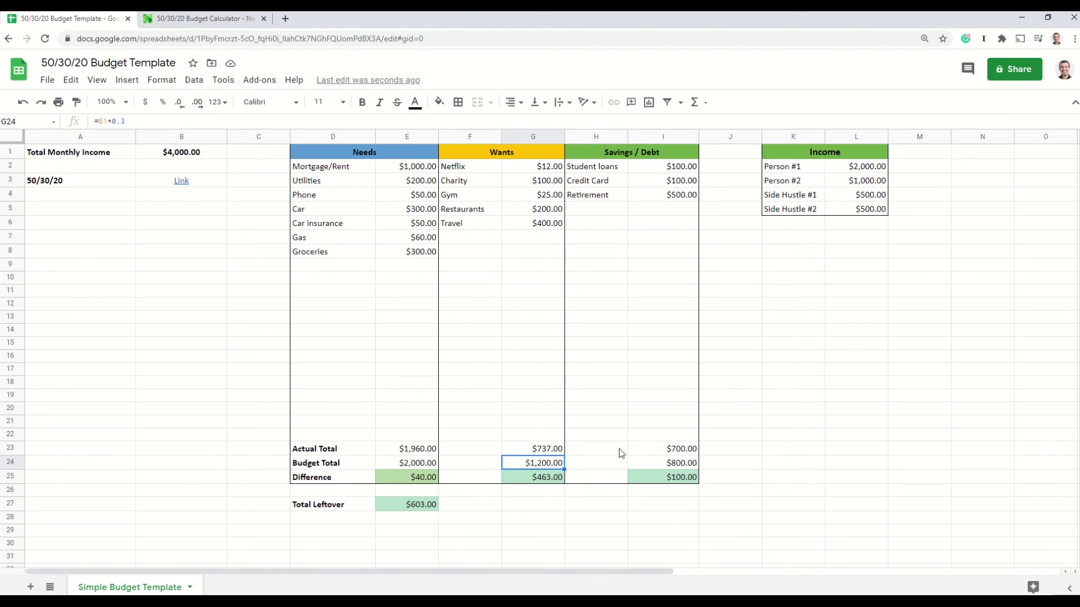
pyautogui.click(647, 464)
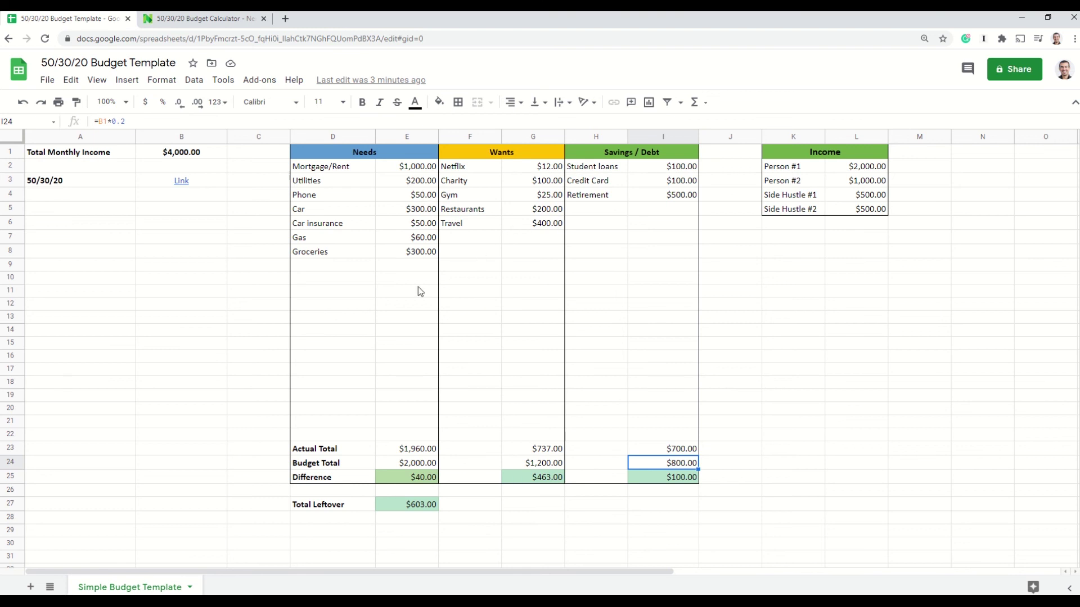
# Review the Actual Total row label and the Difference formulas of all three budget categories.
pyautogui.click(341, 455)
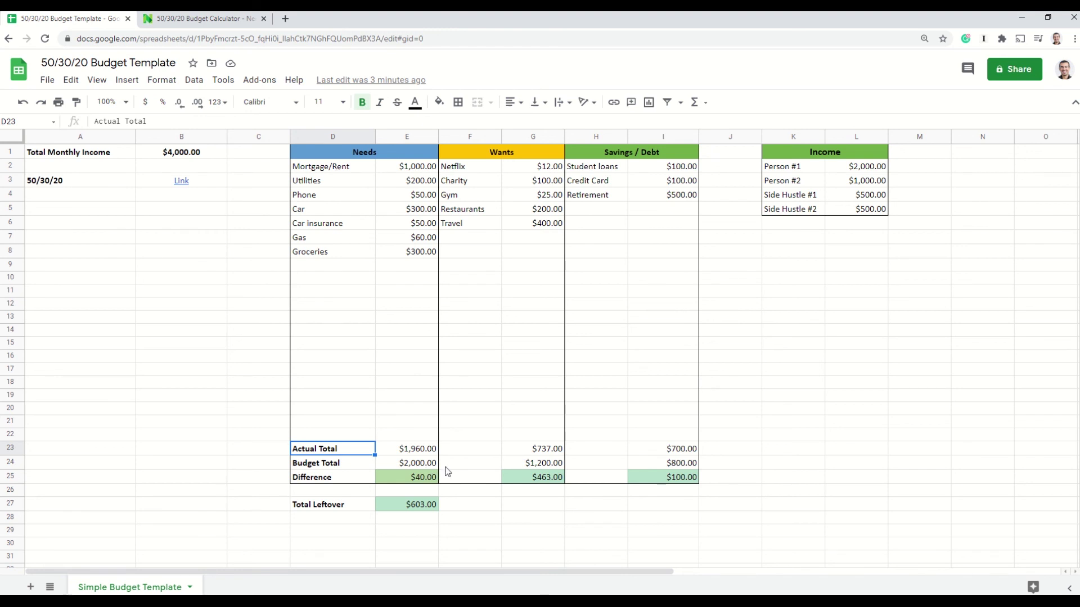
pyautogui.click(431, 478)
pyautogui.click(526, 483)
pyautogui.click(632, 482)
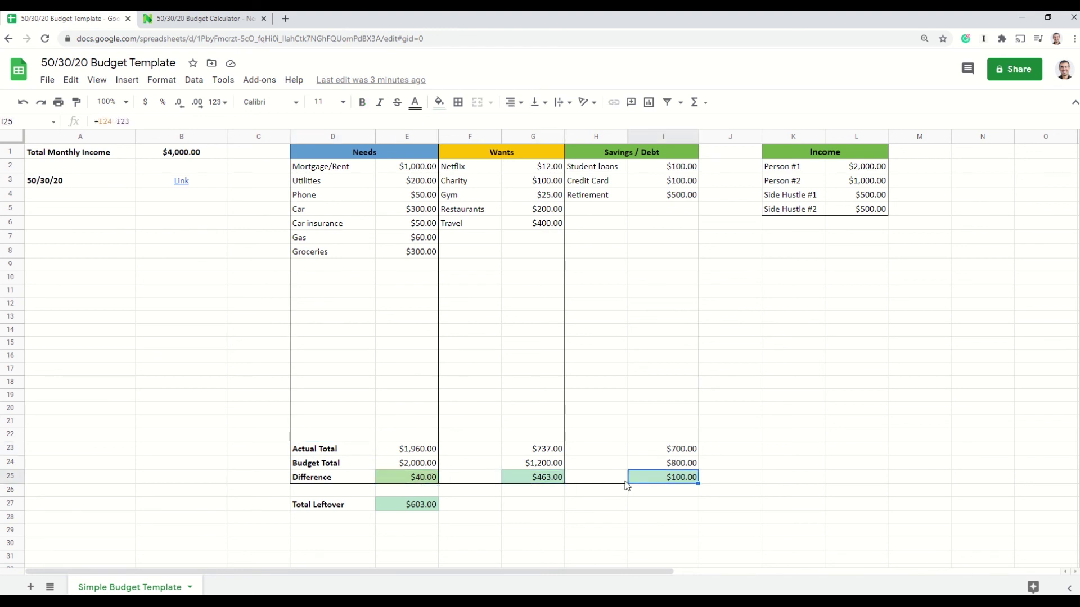
pyautogui.click(433, 482)
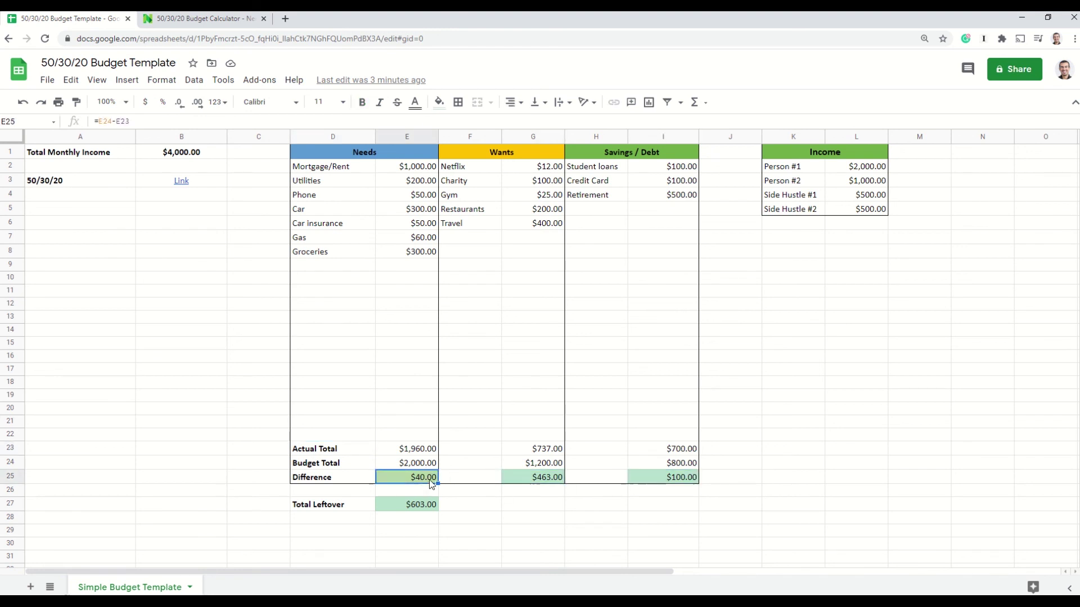
pyautogui.click(529, 482)
pyautogui.click(641, 482)
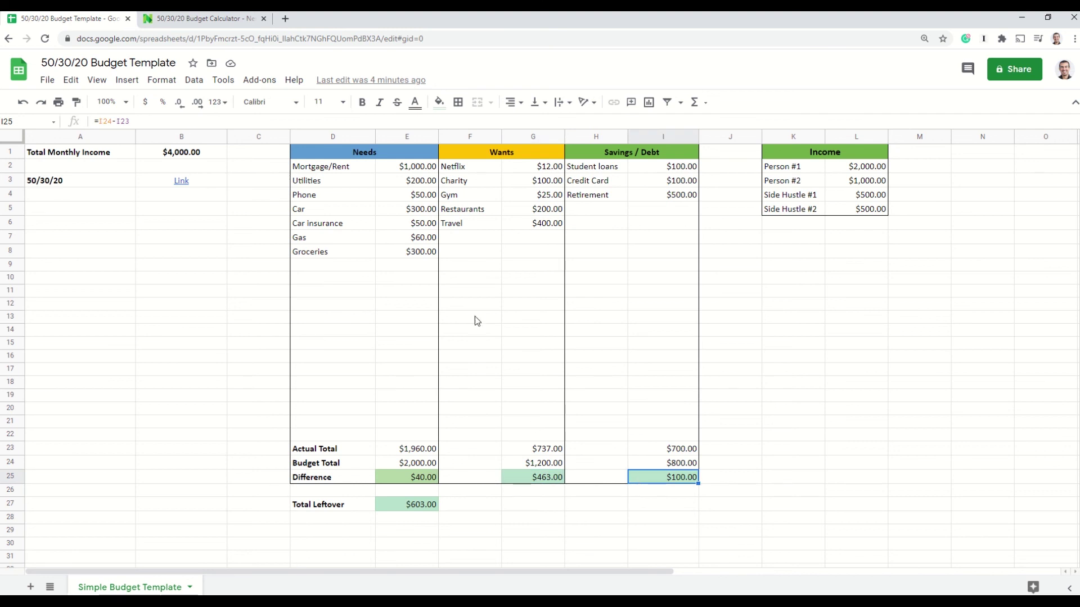
# Set the Gas expense in the Needs category to 400.
pyautogui.click(419, 239)
pyautogui.write('4')
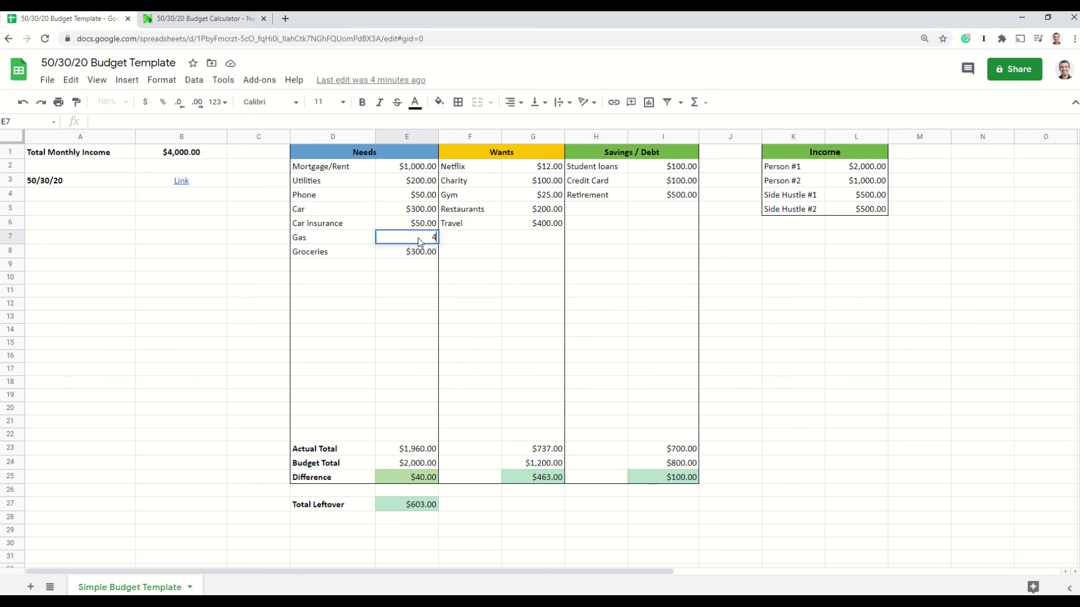
pyautogui.write('00')
pyautogui.click(452, 253)
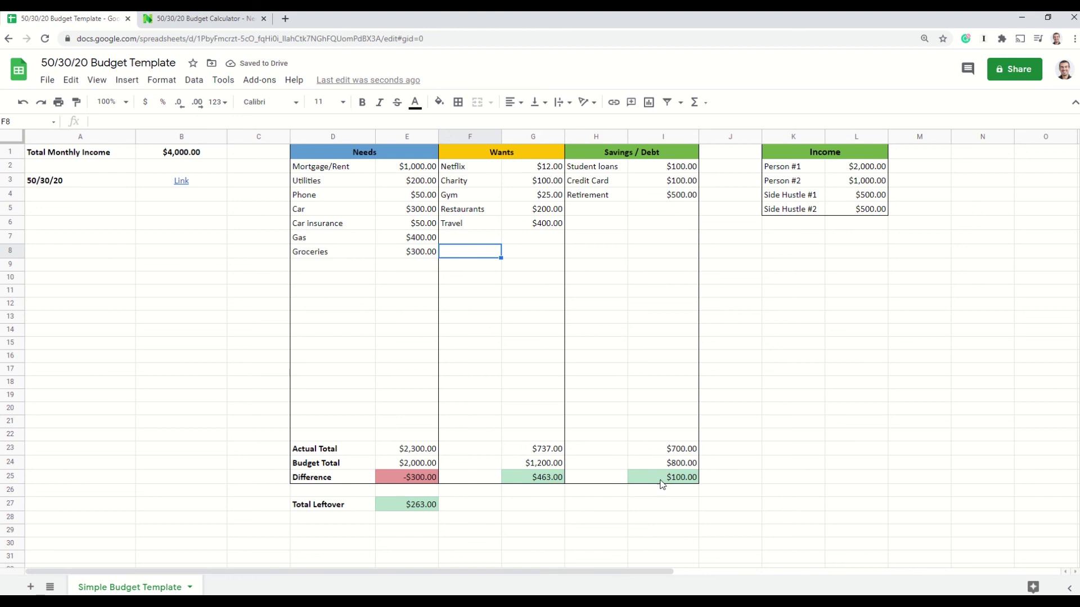
# Set the Gas expense in the Needs category to 60.
pyautogui.click(426, 241)
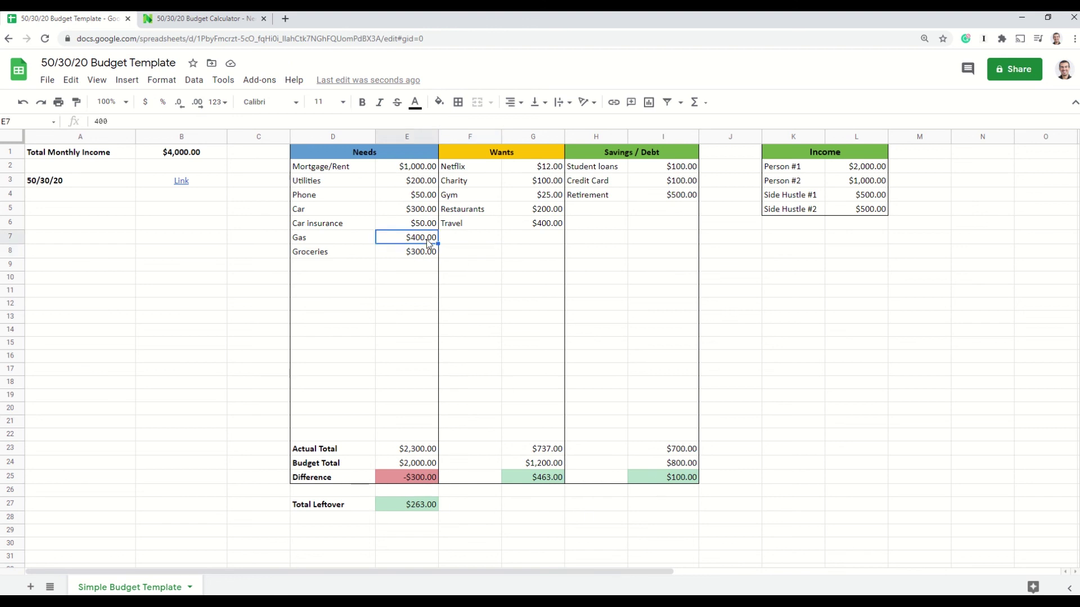
pyautogui.write('60')
pyautogui.click(455, 258)
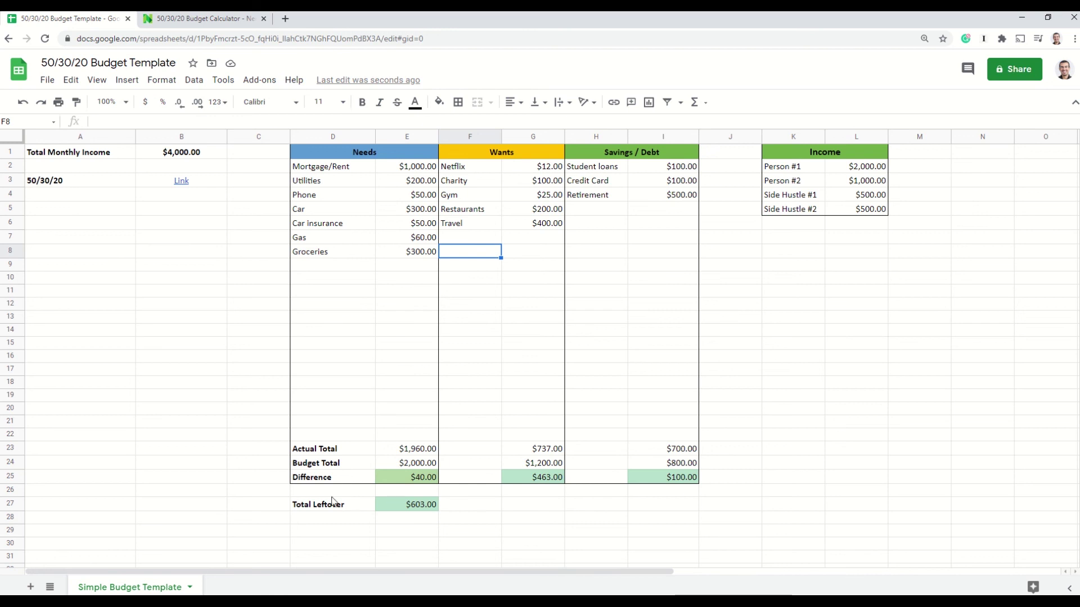
# Check the Total Leftover formula below the category table and switch to the Notepad title note.
pyautogui.click(407, 509)
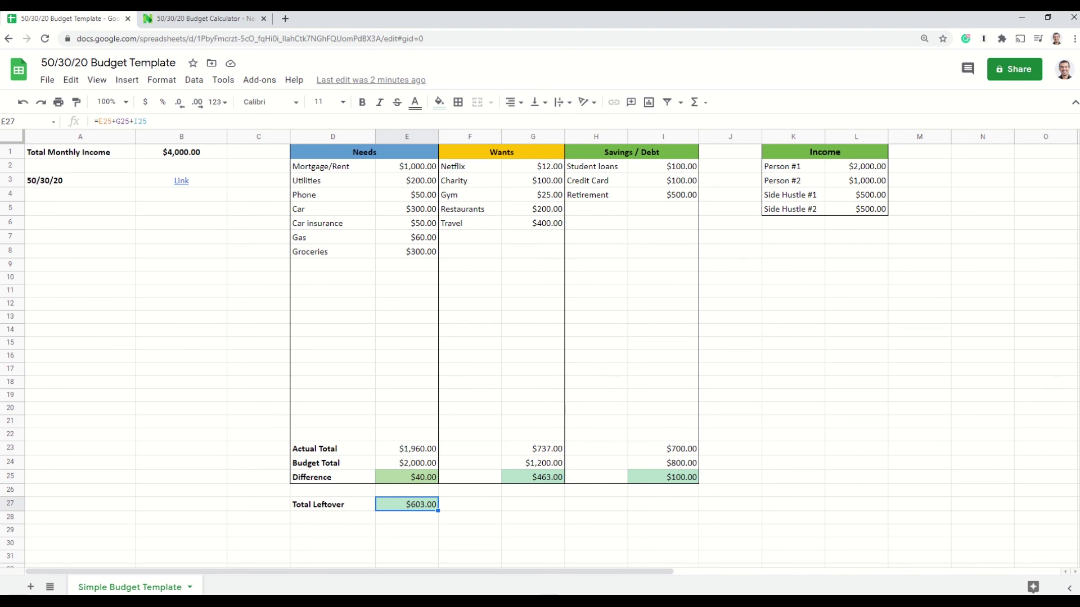
pyautogui.hotkey('alt', 'Tab')
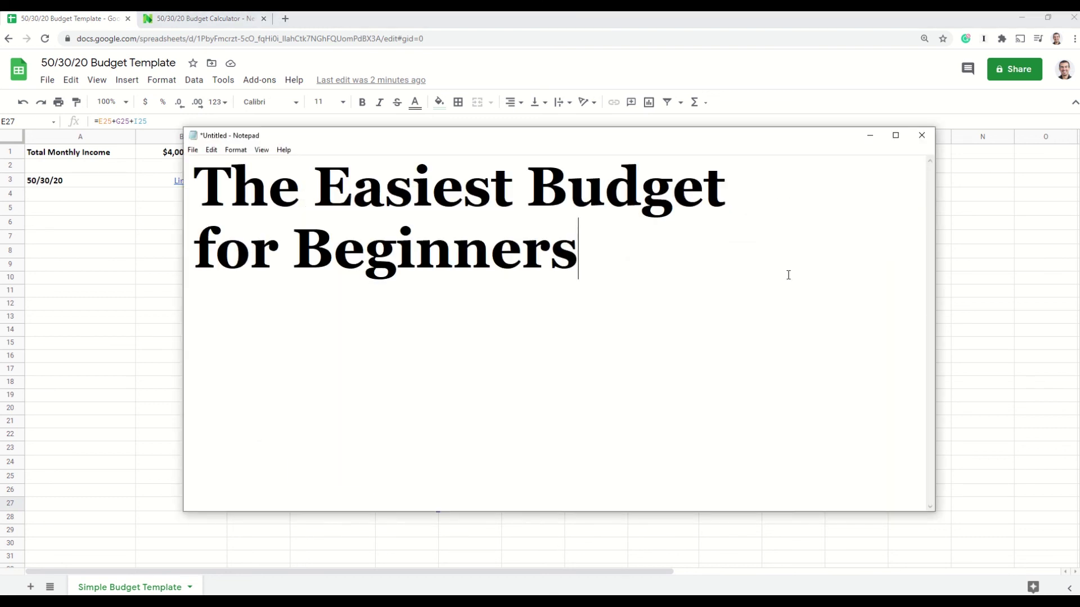